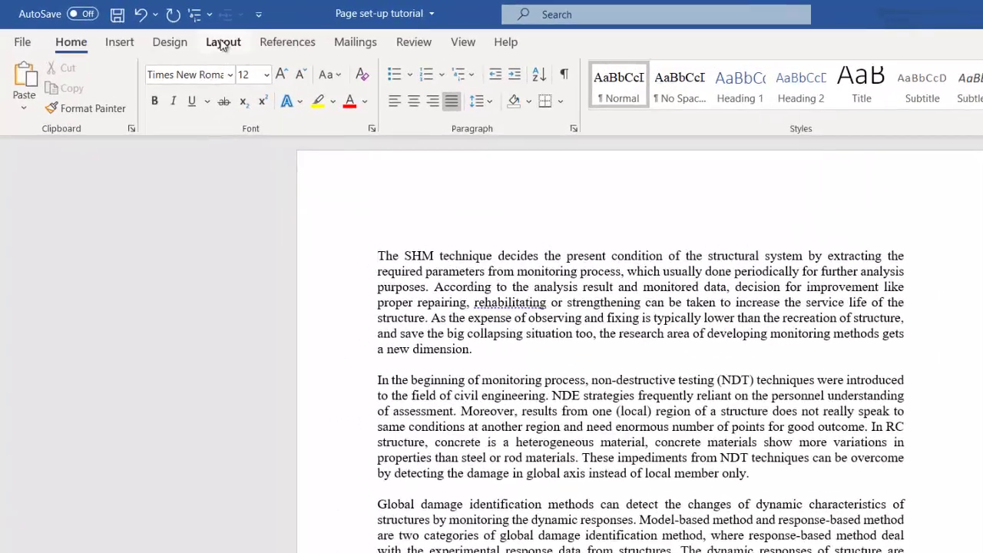
# Step: Switch the ribbon to the Layout tab for the 'Page set-up tutorial' document
pyautogui.click(168, 34)
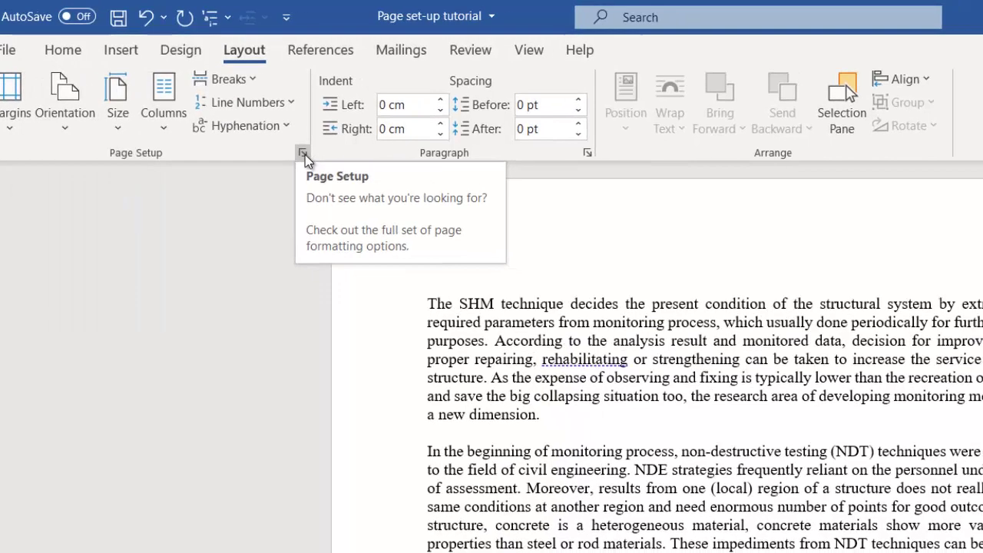
# Step: In Page Setup, set top, bottom and right margins to 2.5 cm and left to 3.0 cm
pyautogui.click(303, 154)
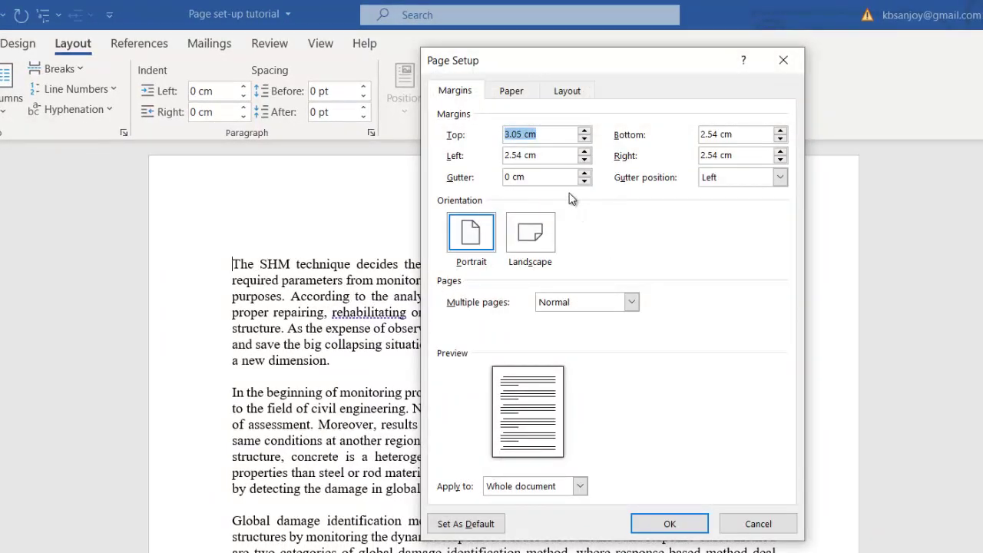
pyautogui.click(554, 179)
pyautogui.doubleClick(514, 135)
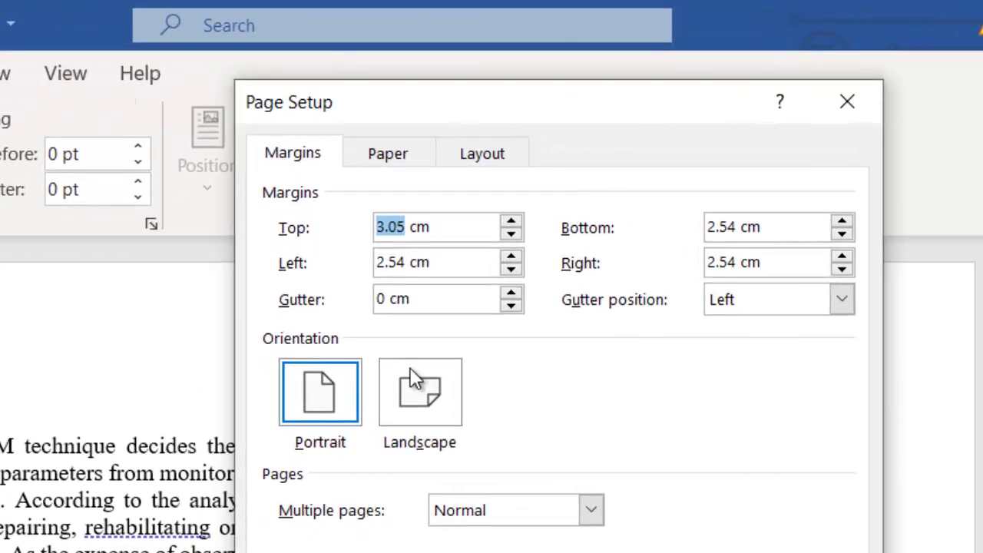
pyautogui.write('2.5')
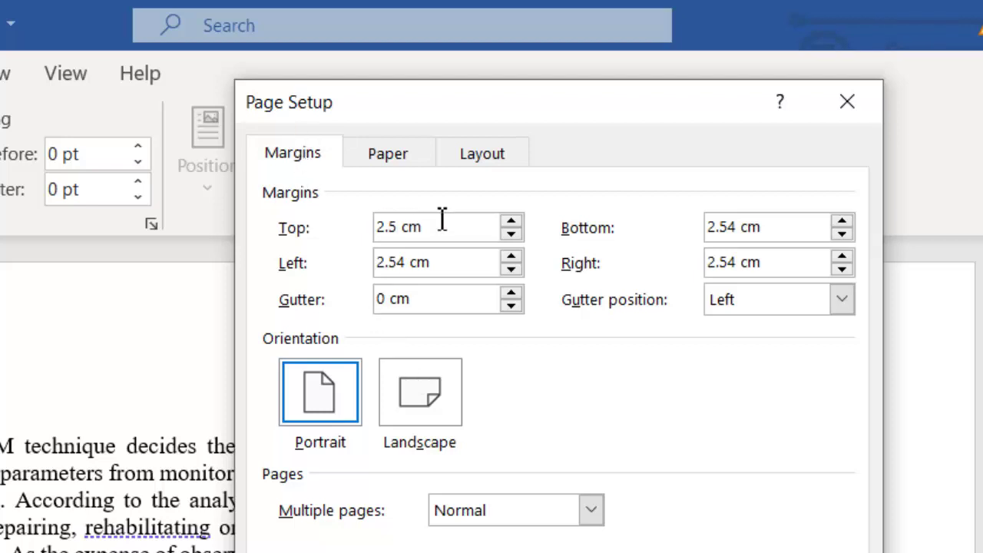
pyautogui.click(738, 228)
pyautogui.press('BackSpace')
pyautogui.click(738, 262)
pyautogui.press('BackSpace')
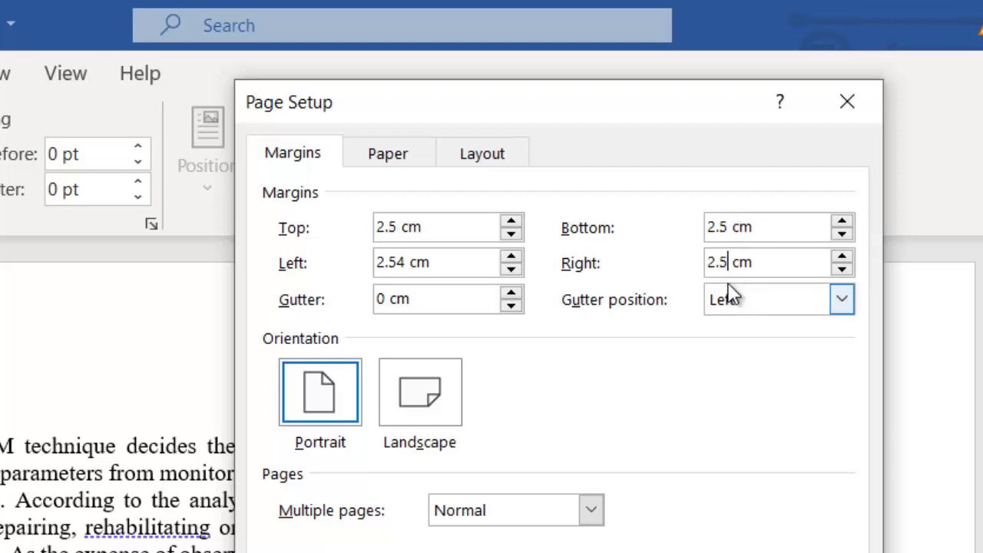
pyautogui.click(409, 262)
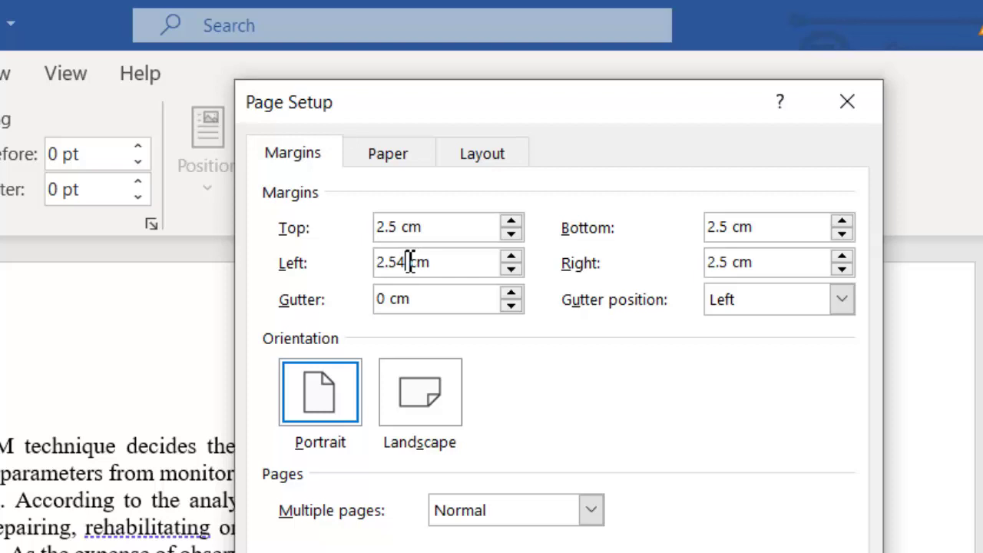
pyautogui.moveTo(405, 262); pyautogui.dragTo(378, 264)
pyautogui.write('3')
pyautogui.write('.0')
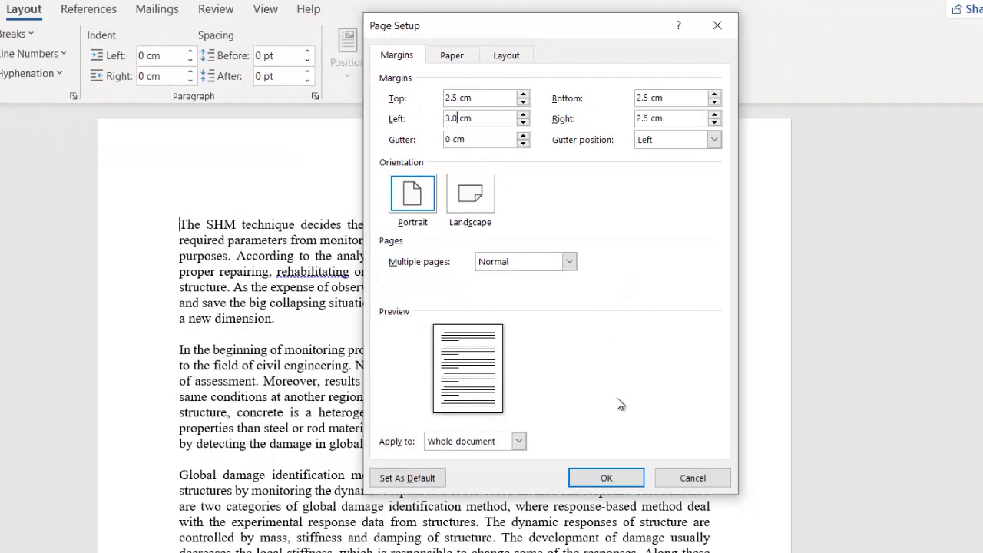
pyautogui.click(618, 480)
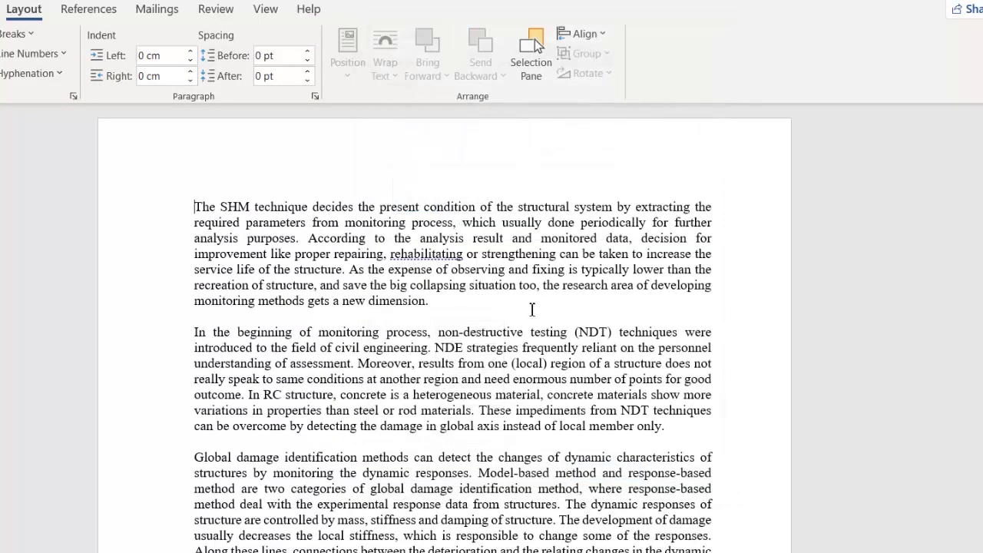
# Step: Reopen Page Setup, cancel it without changes, and go to the File backstage view
pyautogui.click(78, 97)
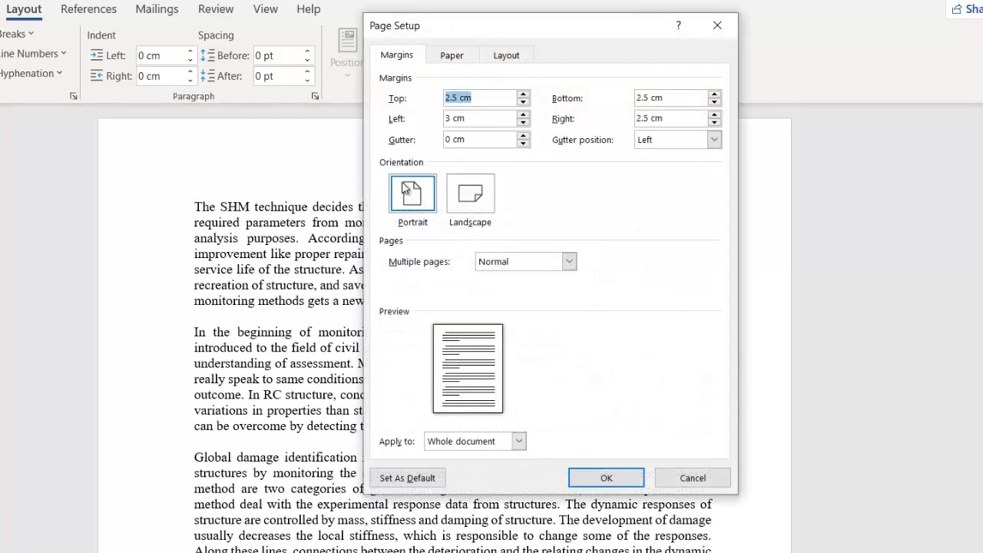
pyautogui.click(495, 102)
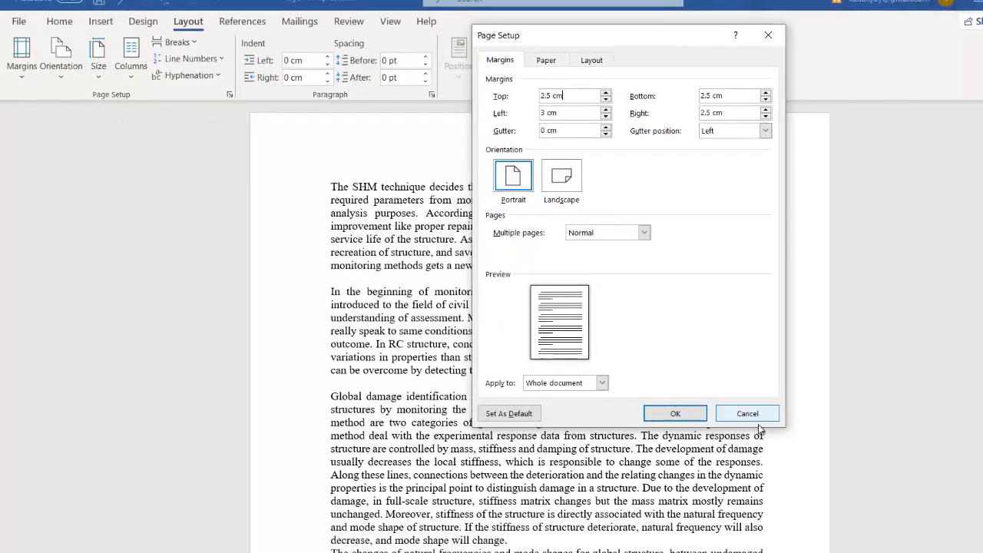
pyautogui.click(748, 414)
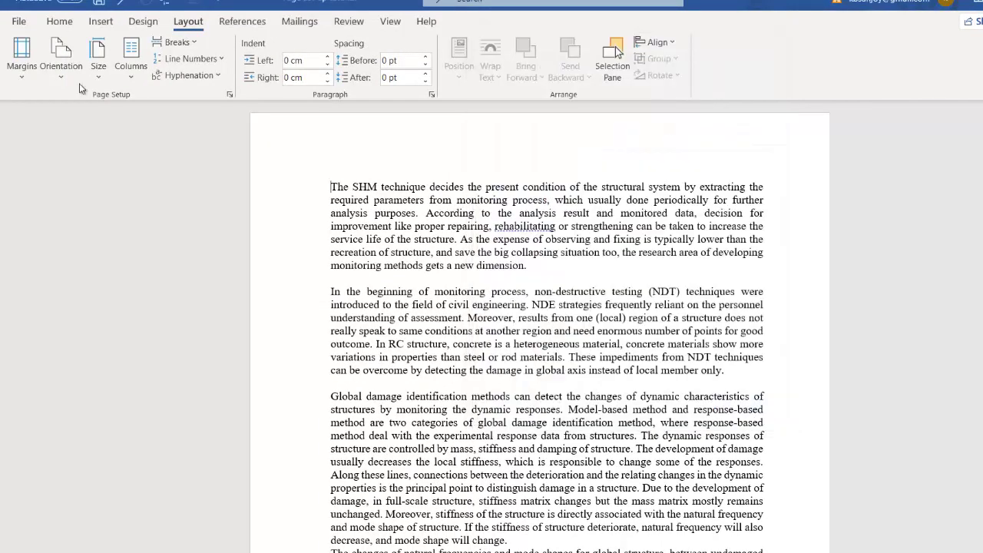
pyautogui.click(19, 23)
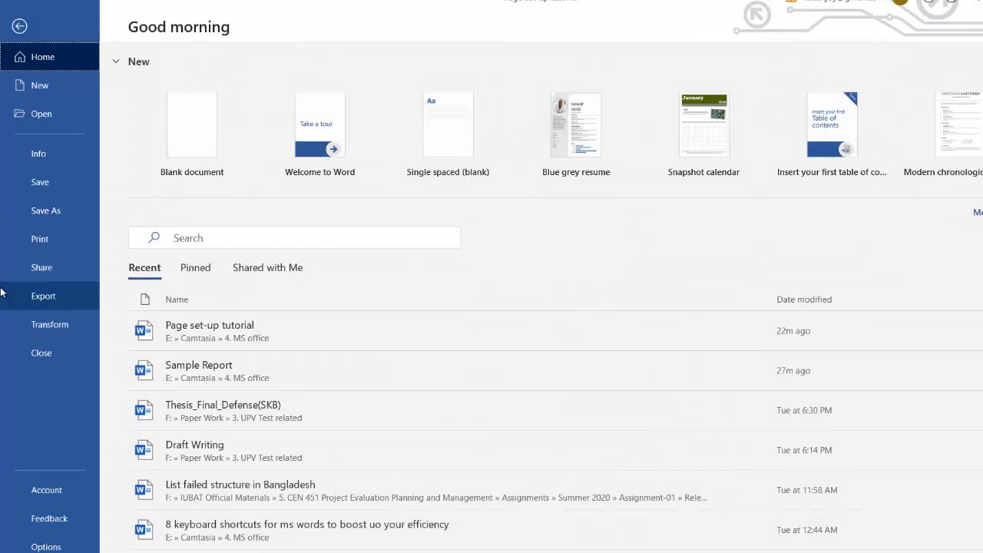
# Step: In Word Options > Advanced, set 'Show measurements in units of' to Inches
pyautogui.click(46, 546)
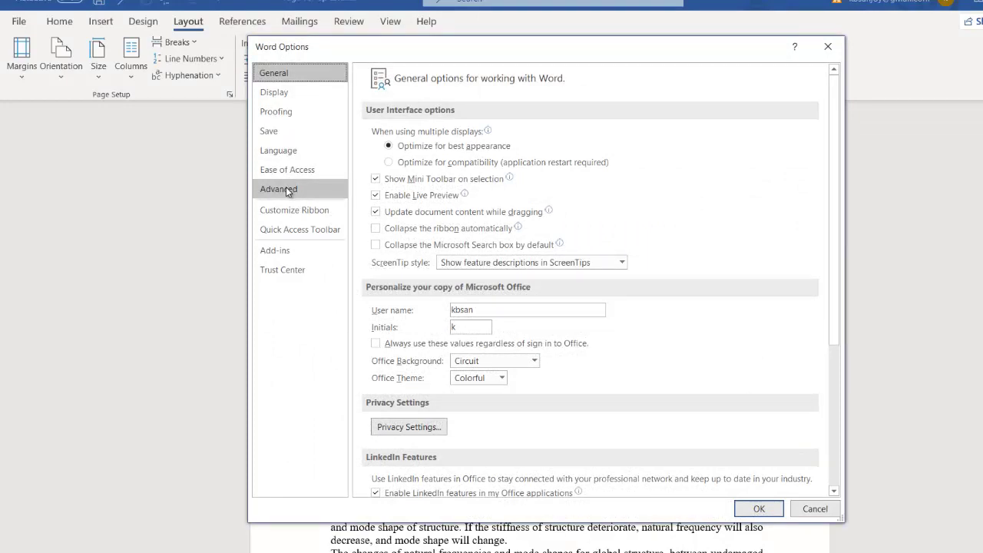
pyautogui.click(287, 192)
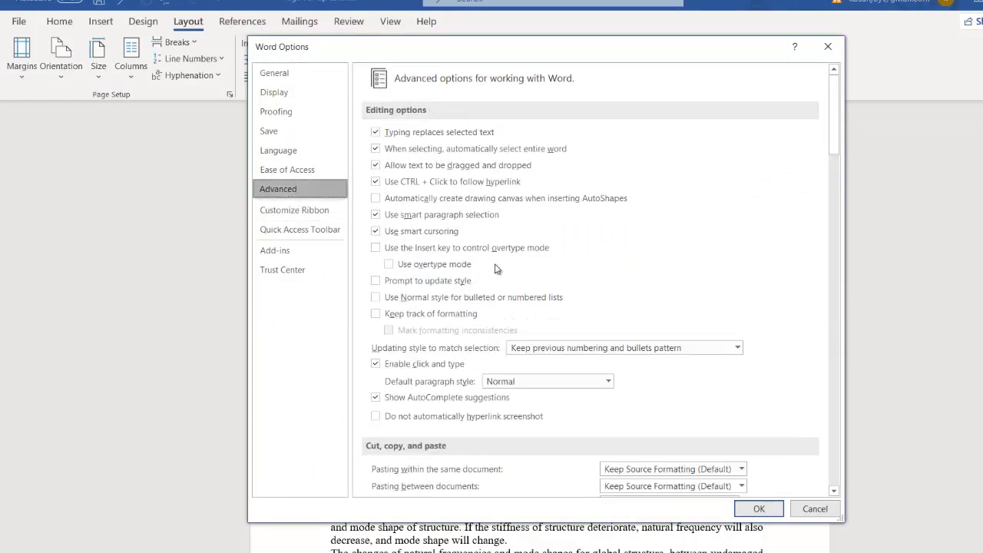
pyautogui.scroll(-2, 496, 260)
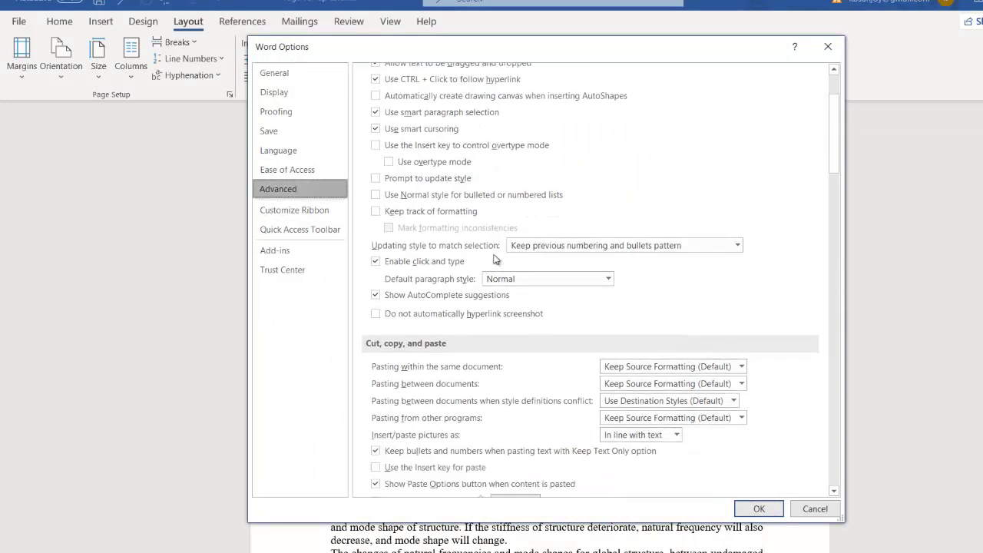
pyautogui.scroll(-3, 495, 259)
pyautogui.scroll(-1, 495, 260)
pyautogui.scroll(-3, 495, 260)
pyautogui.scroll(-2, 495, 260)
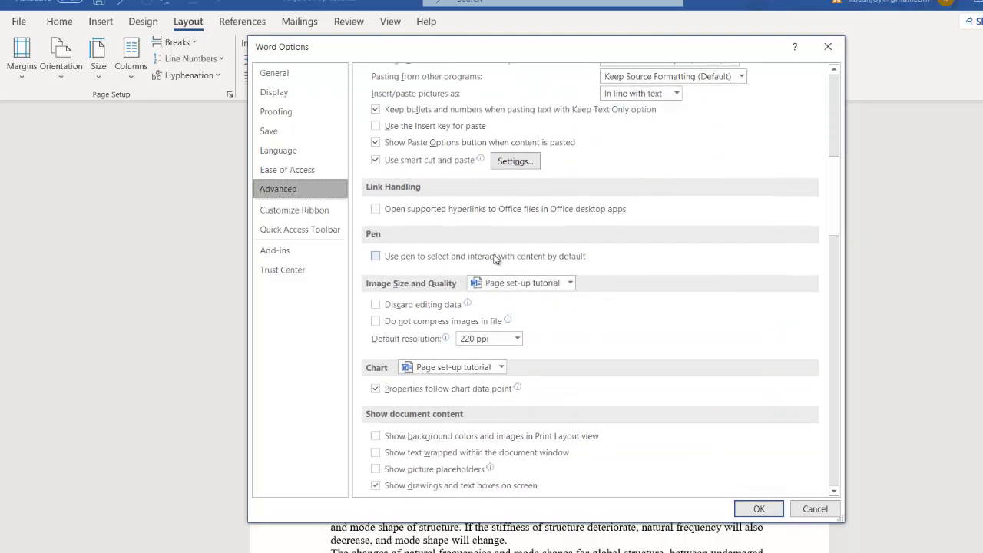
pyautogui.scroll(-1, 495, 260)
pyautogui.scroll(-3, 496, 260)
pyautogui.scroll(-3, 496, 259)
pyautogui.scroll(-5, 495, 260)
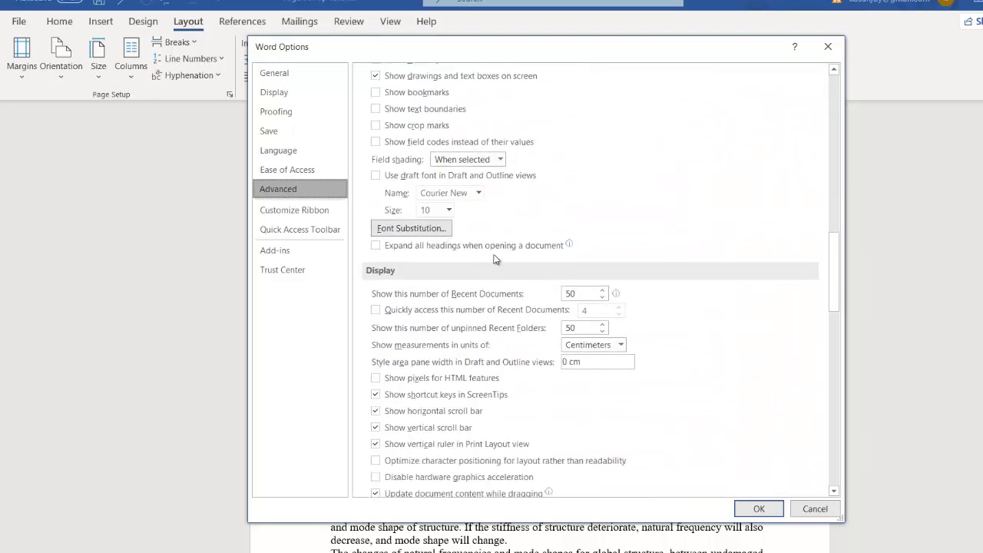
pyautogui.scroll(-2, 496, 260)
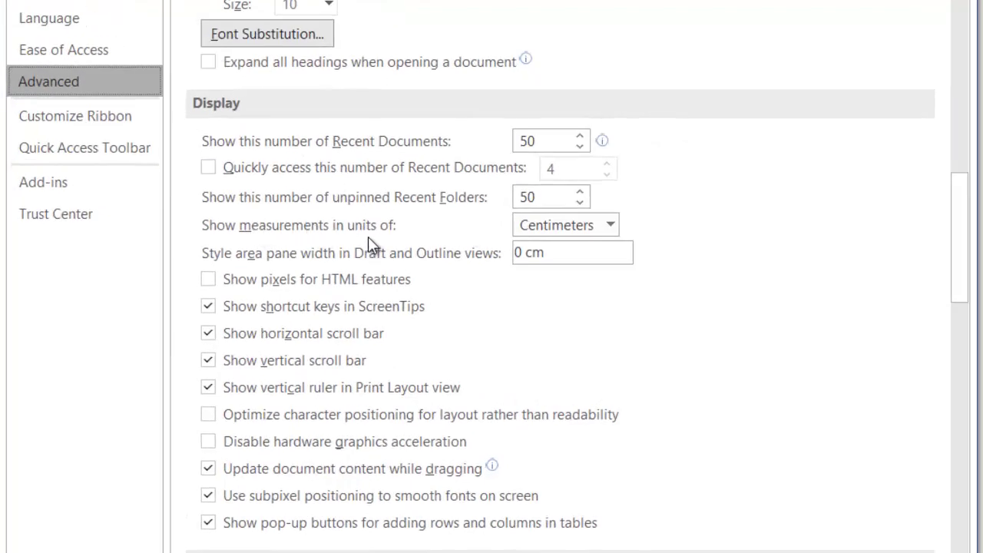
pyautogui.click(611, 231)
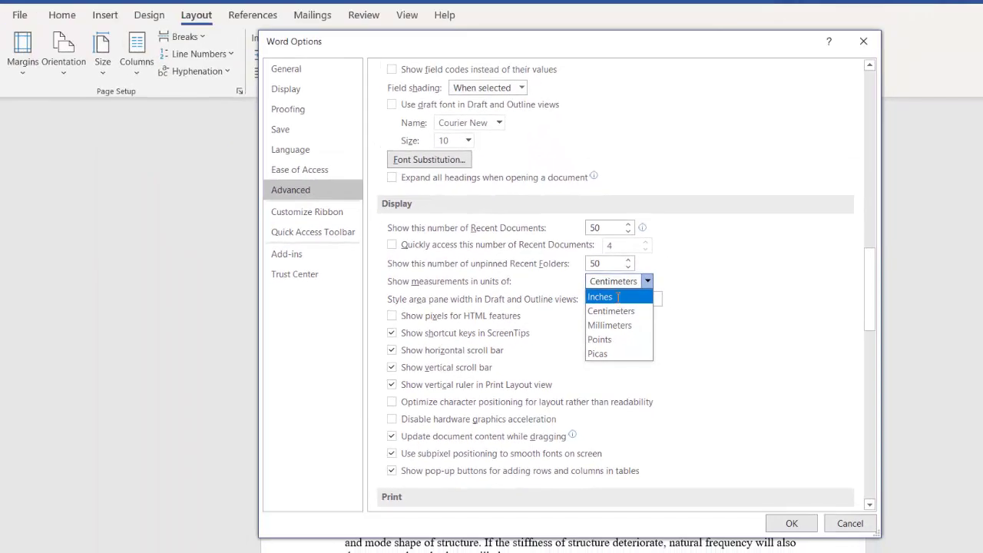
pyautogui.click(619, 298)
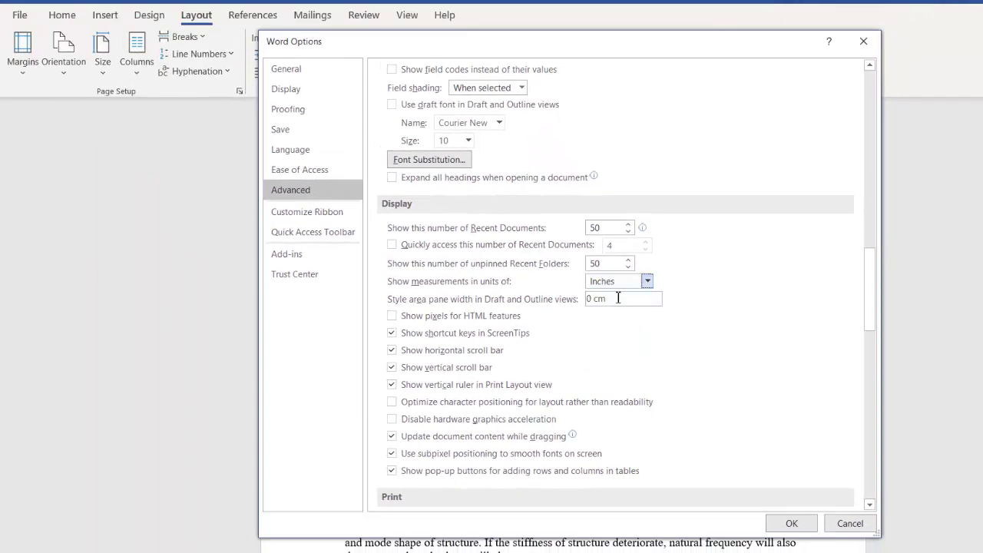
pyautogui.click(788, 523)
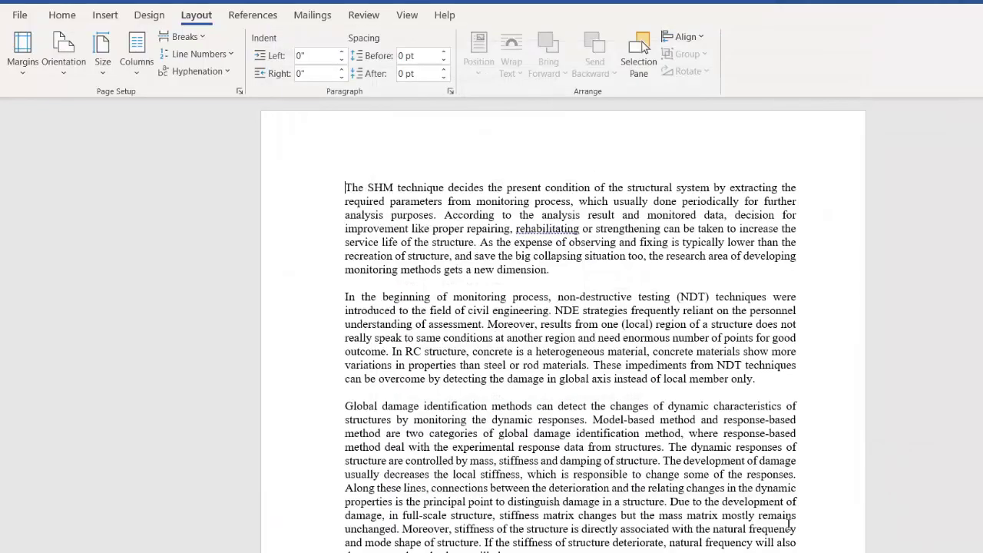
# Step: Set margins to 1.2" top, 1.5" left, 1" bottom and 1" right in Page Setup
pyautogui.click(240, 92)
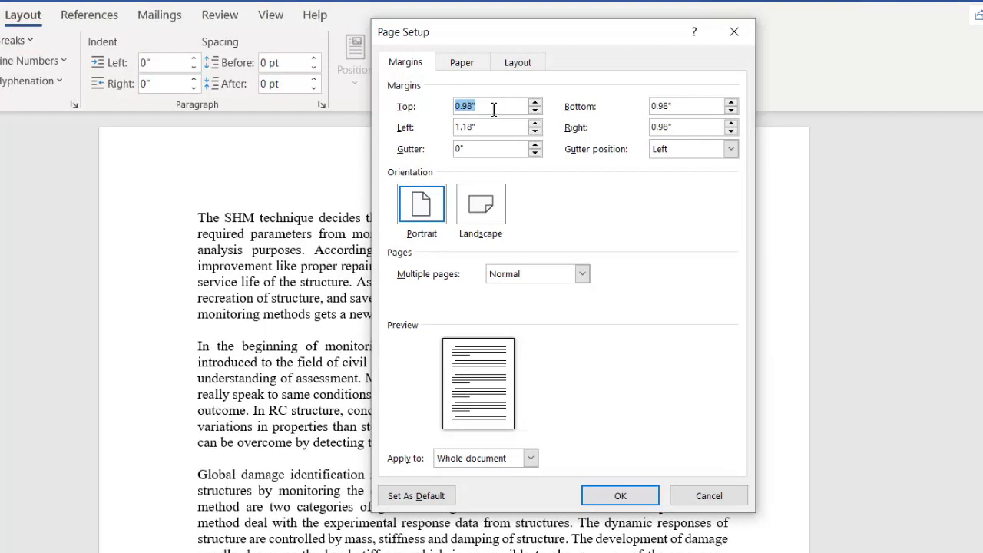
pyautogui.click(497, 107)
pyautogui.moveTo(482, 106); pyautogui.dragTo(454, 106)
pyautogui.write('1')
pyautogui.write('.2')
pyautogui.moveTo(474, 127); pyautogui.dragTo(466, 126)
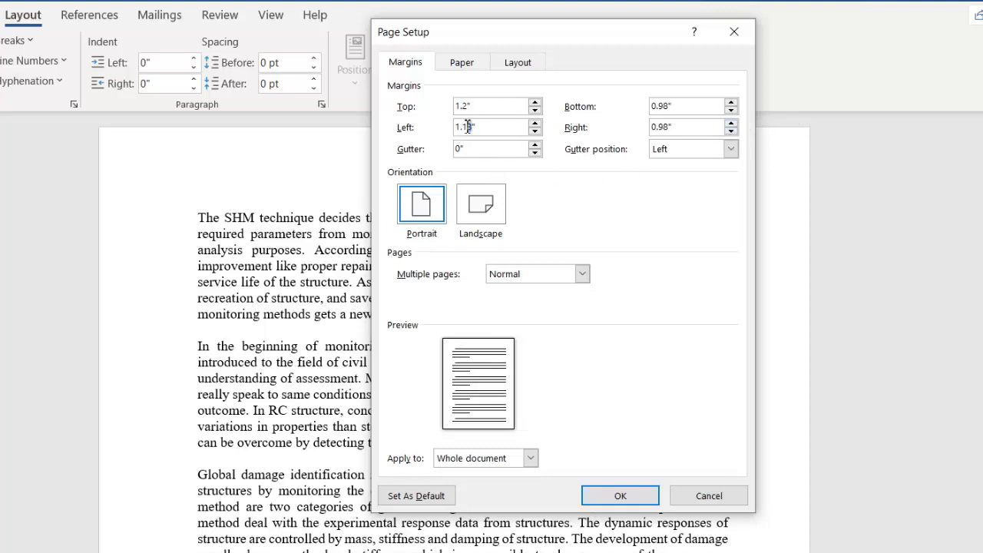
pyautogui.write('5')
pyautogui.moveTo(679, 106); pyautogui.dragTo(649, 105)
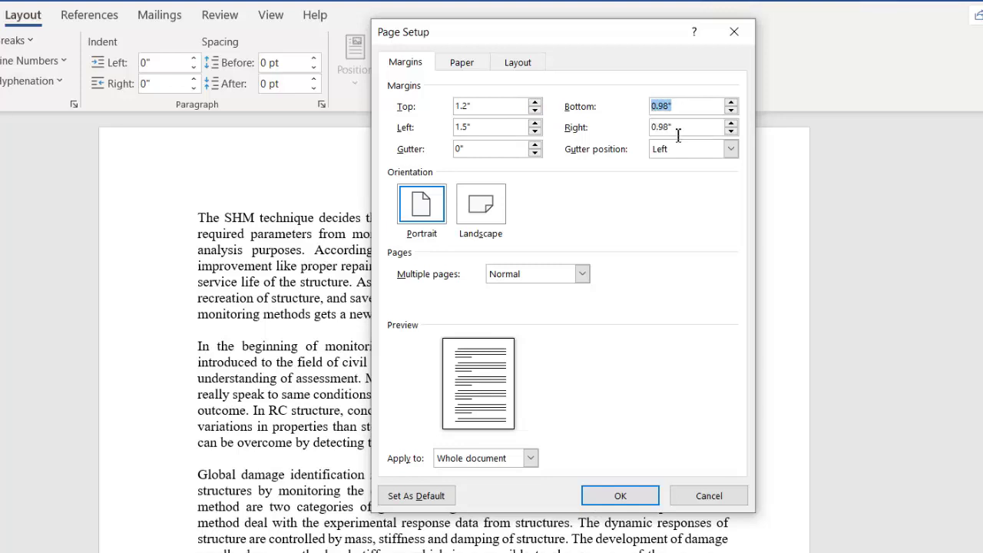
pyautogui.write('1')
pyautogui.moveTo(679, 129); pyautogui.dragTo(651, 129)
pyautogui.write('1')
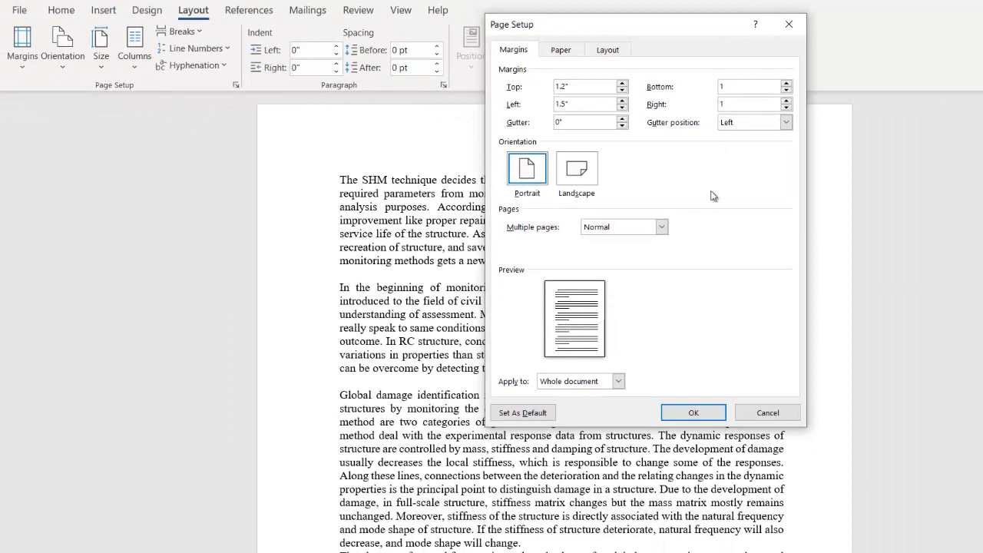
pyautogui.click(693, 413)
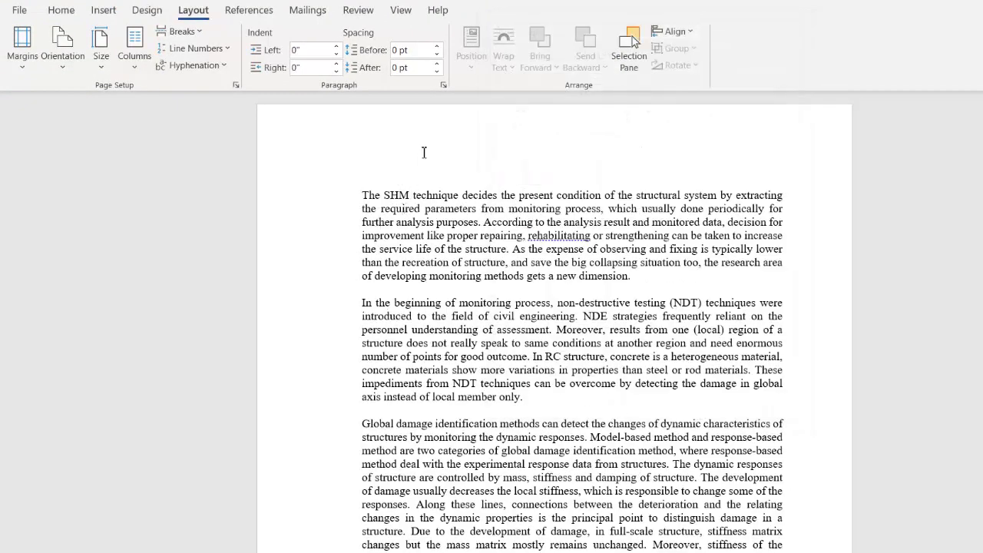
# Step: In Page Setup, change the left margin from 1.5" to 1.0" and the gutter to 0.5"
pyautogui.click(445, 263)
pyautogui.click(239, 85)
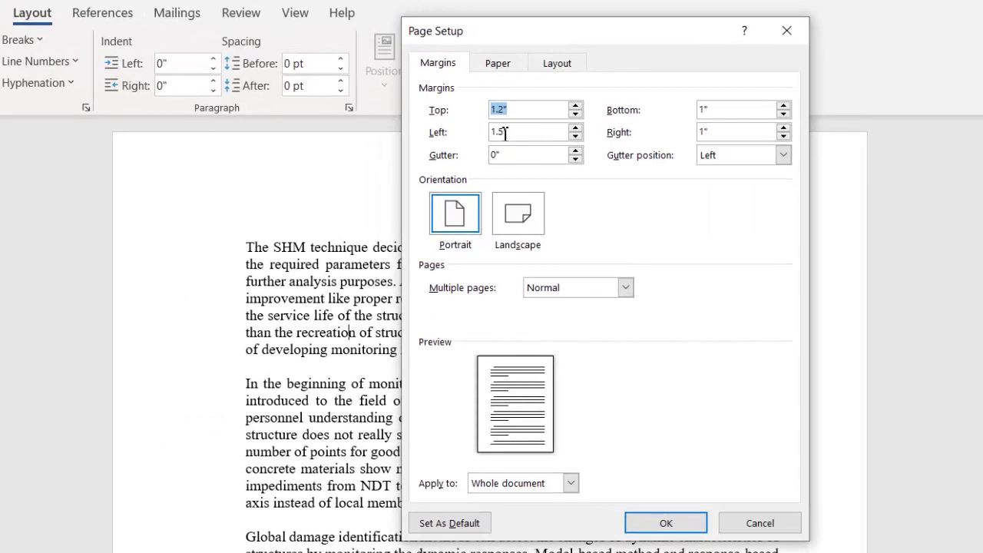
pyautogui.click(513, 128)
pyautogui.moveTo(504, 132); pyautogui.dragTo(499, 132)
pyautogui.press('BackSpace')
pyautogui.write('0')
pyautogui.click(521, 159)
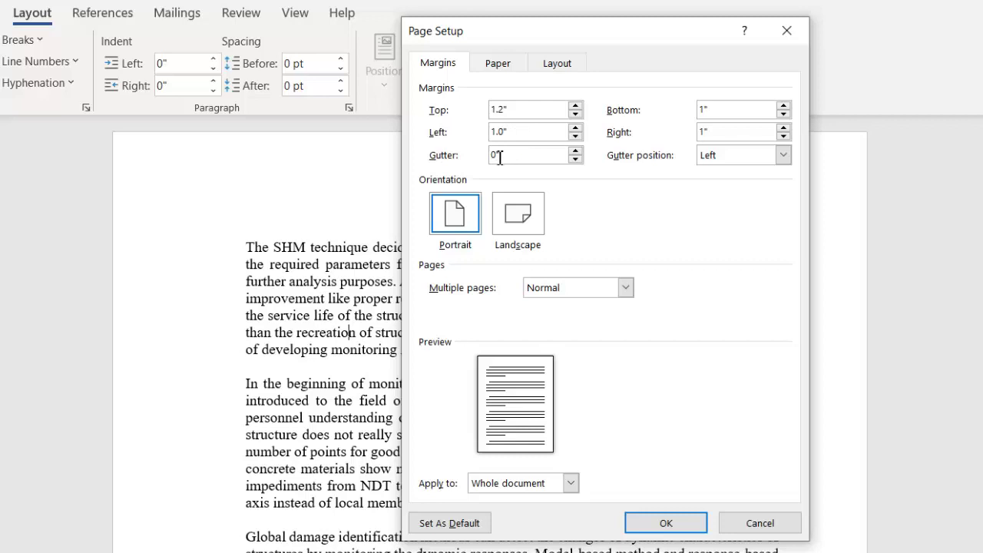
pyautogui.doubleClick(495, 156)
pyautogui.write('0.5')
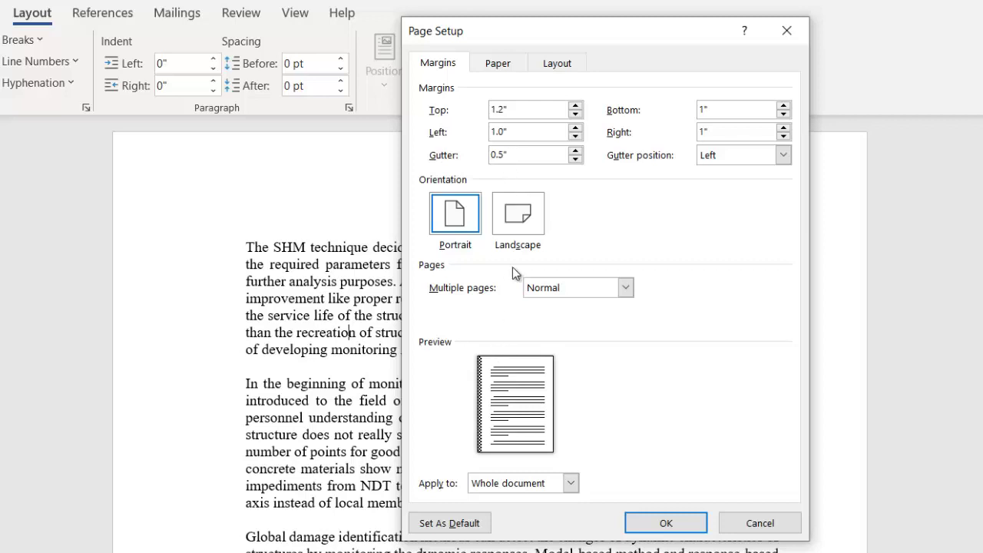
pyautogui.click(666, 520)
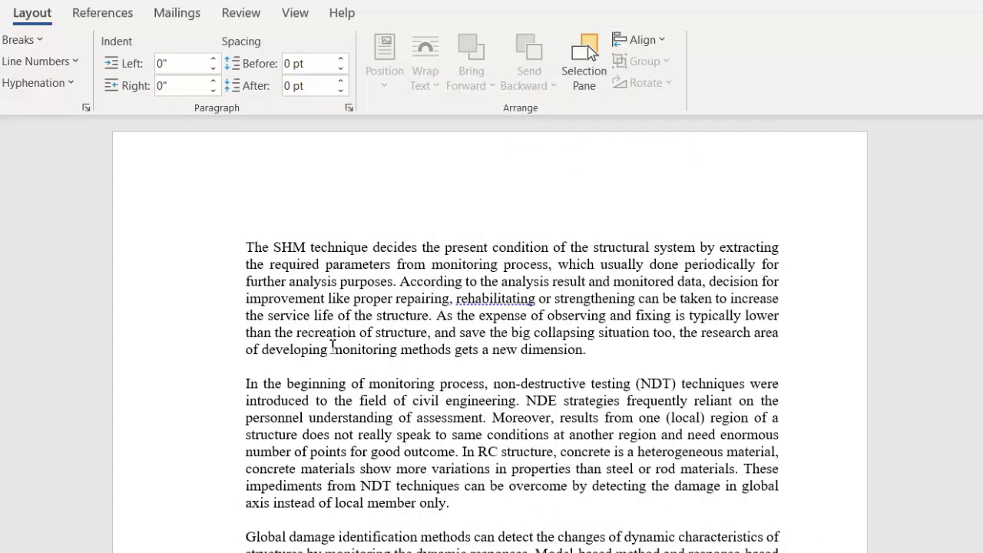
# Step: Set the paper size to A4 (8.27" × 11.69") on Page Setup's Paper tab
pyautogui.click(86, 109)
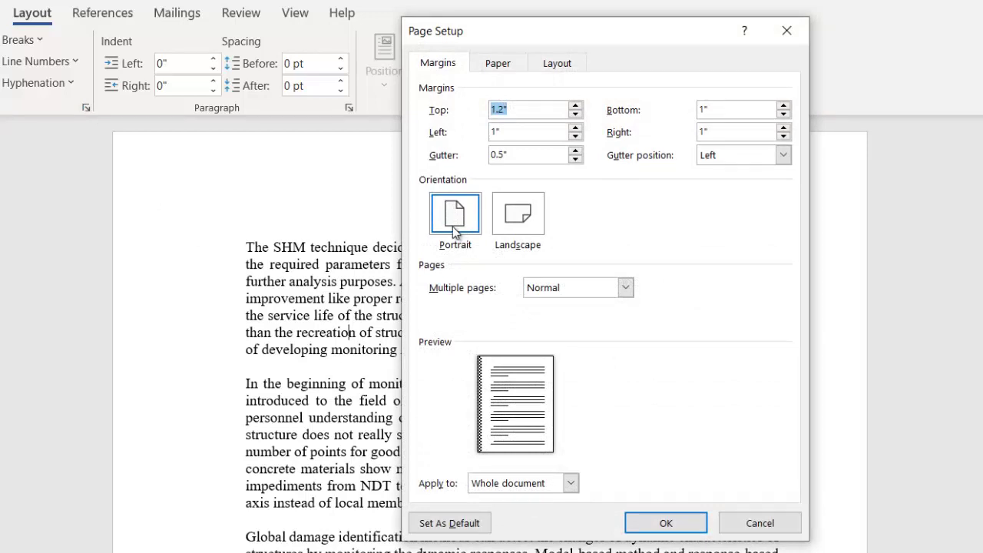
pyautogui.click(497, 65)
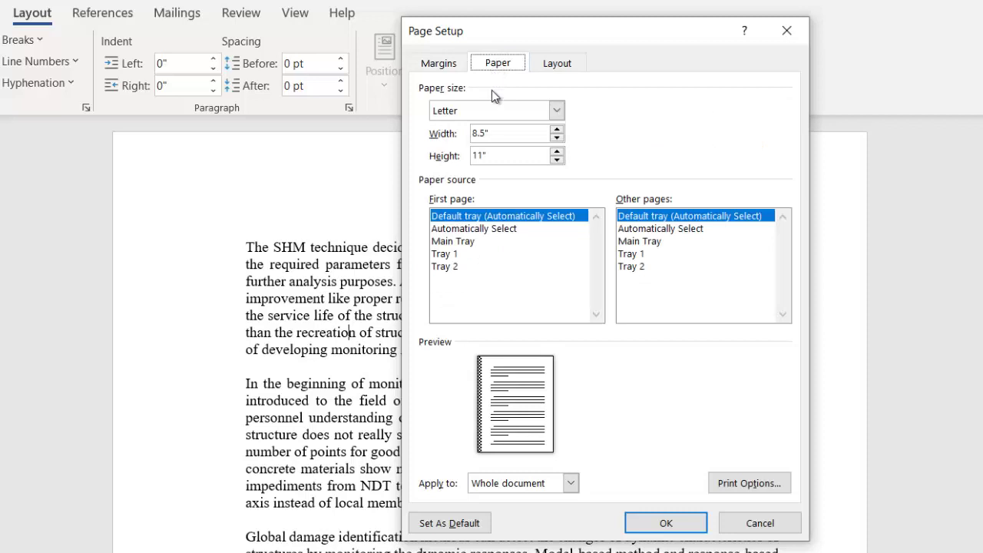
pyautogui.click(557, 112)
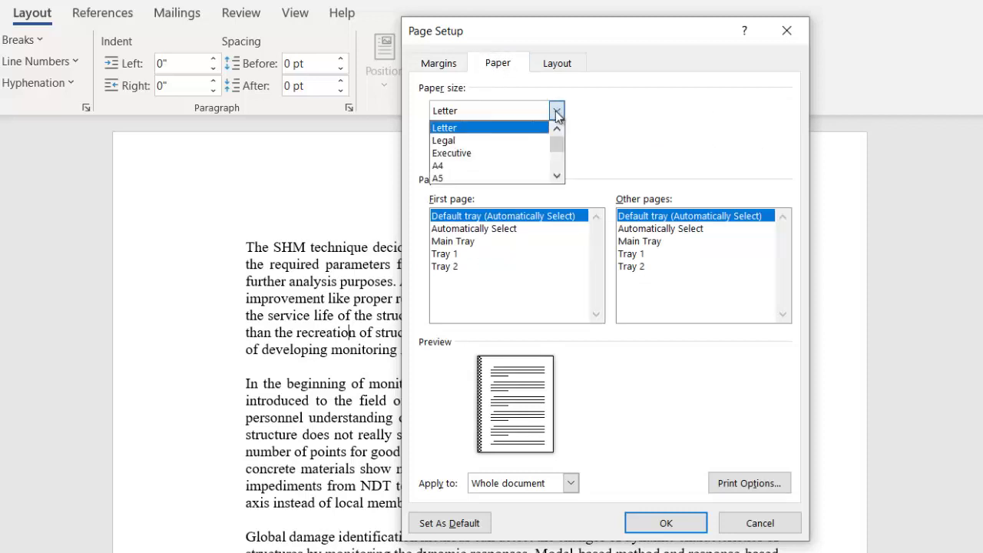
pyautogui.click(529, 172)
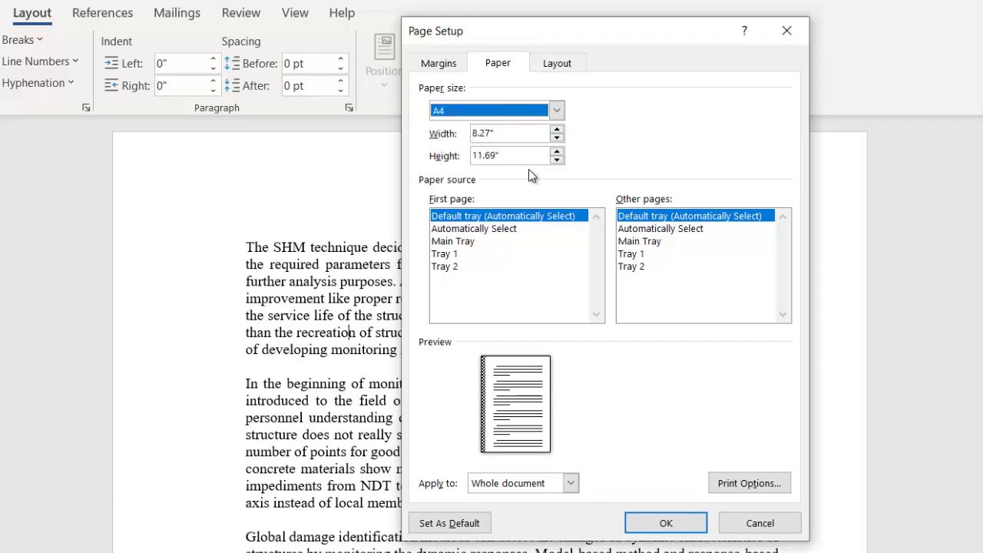
pyautogui.click(573, 65)
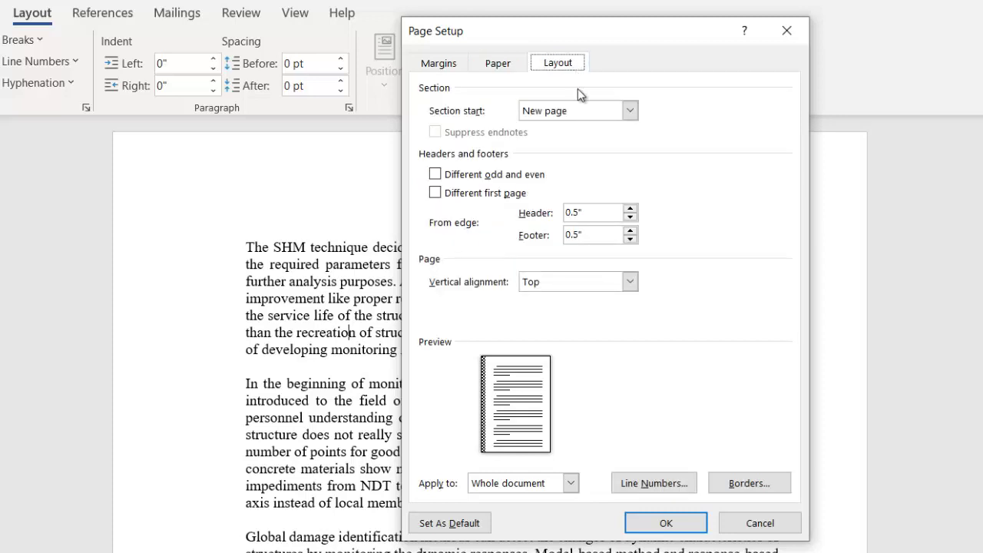
# Step: Apply a Box page border from Borders..., then undo it with Ctrl+Z
pyautogui.click(743, 488)
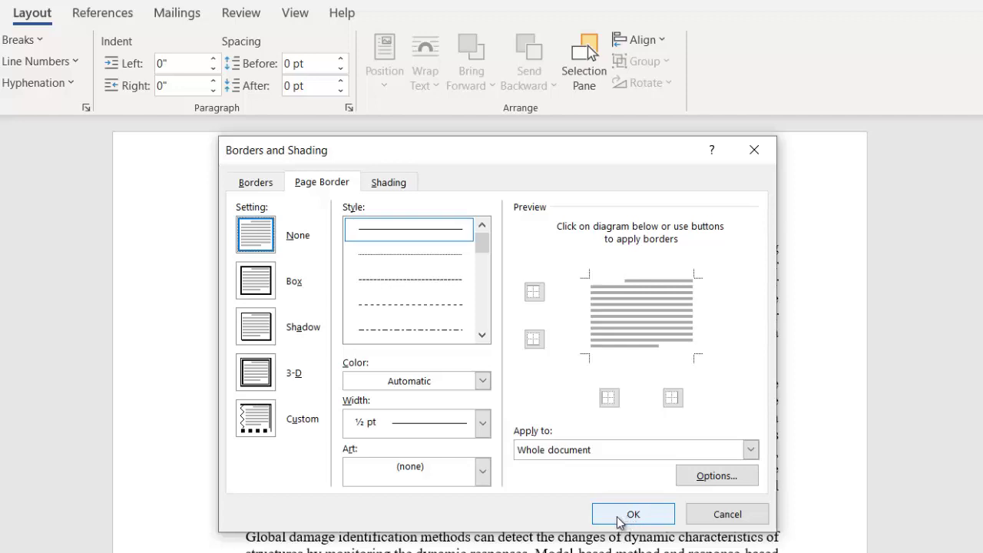
pyautogui.click(267, 286)
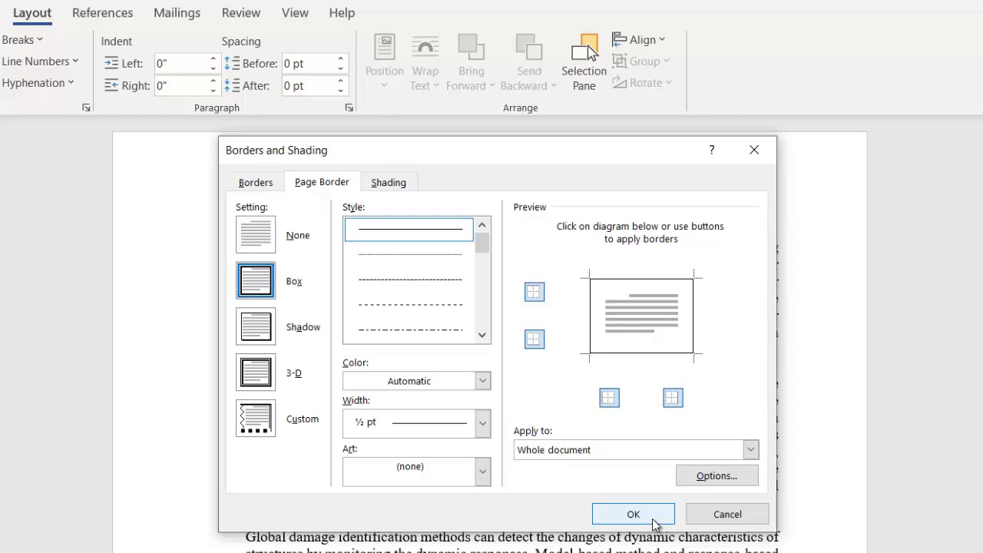
pyautogui.click(654, 519)
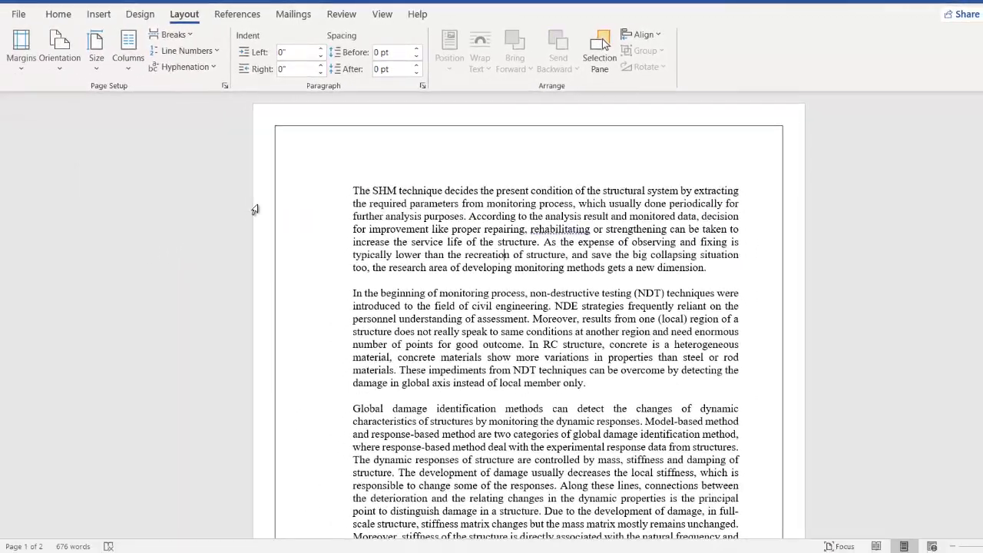
pyautogui.hotkey('ctrl', 'z')
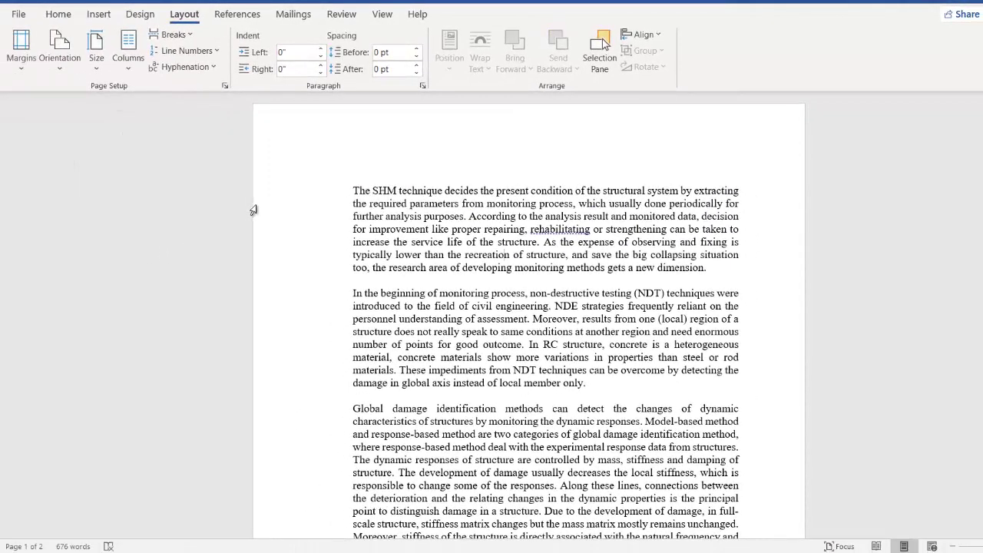